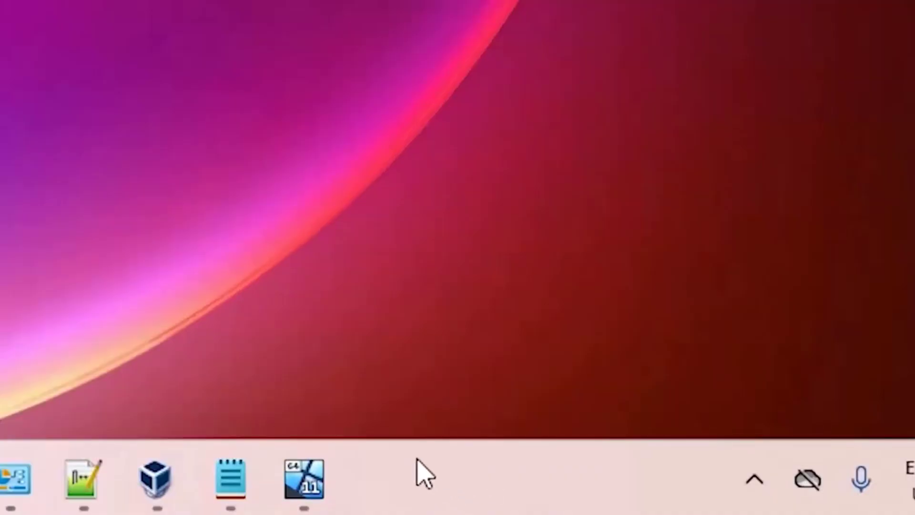
- Turn on the option to show seconds in the system tray clock under the taskbar behaviours in Taskbar settings
right_click(424, 474)
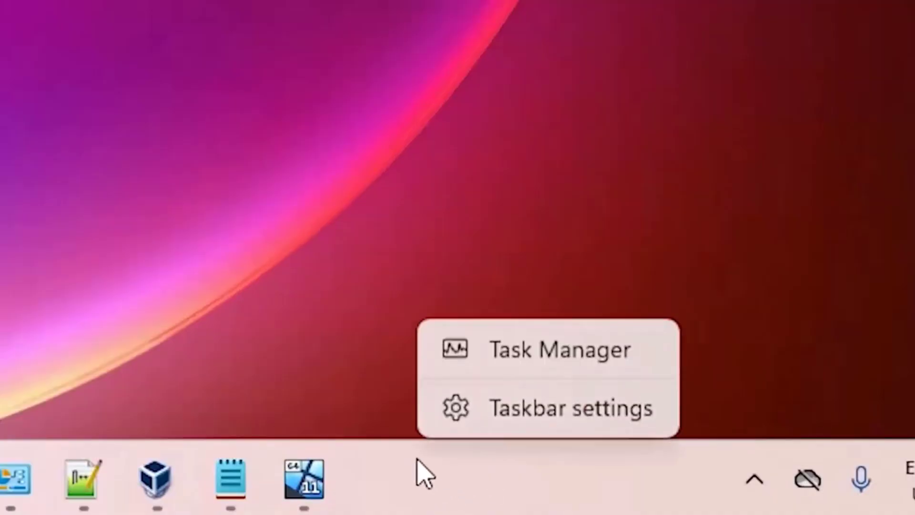
click(591, 420)
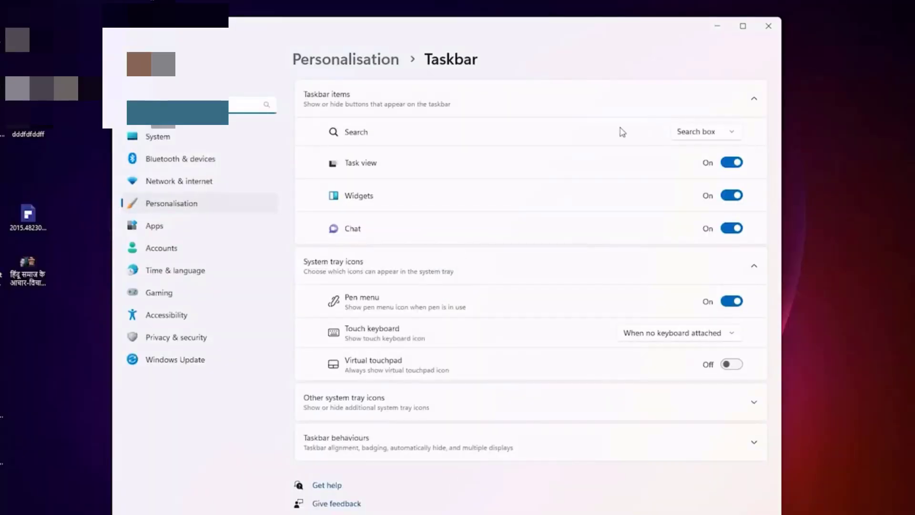
scroll(341, 471, down, 5)
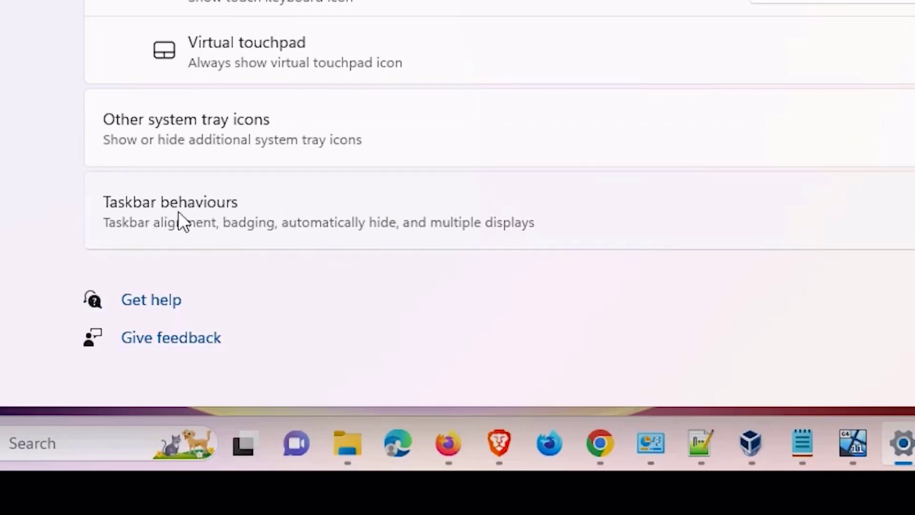
click(159, 210)
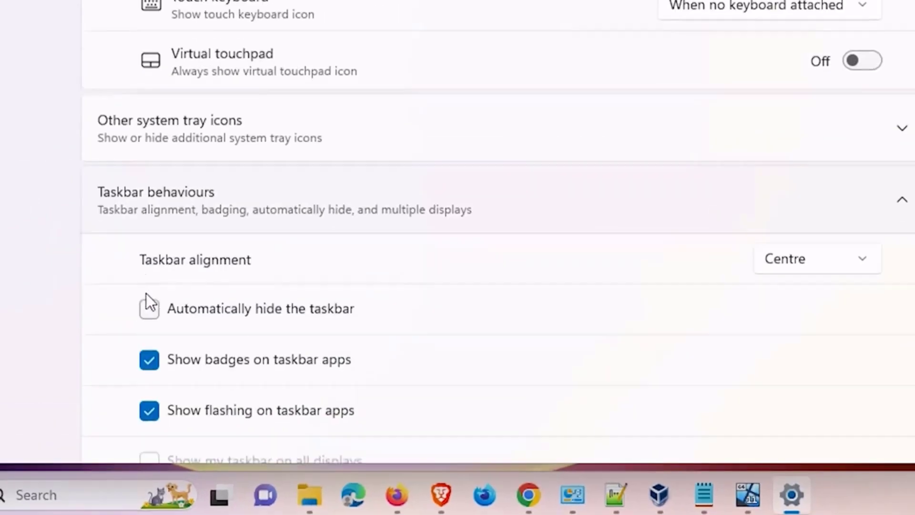
scroll(146, 294, down, 5)
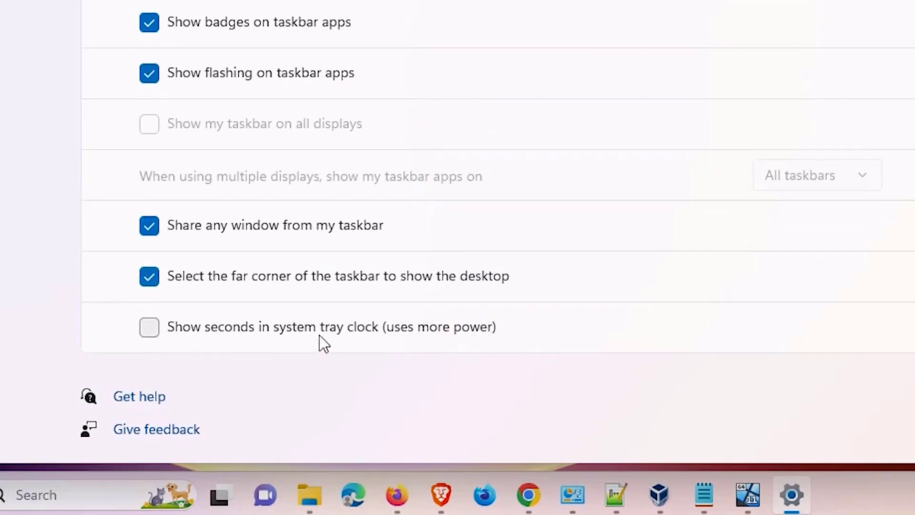
click(154, 330)
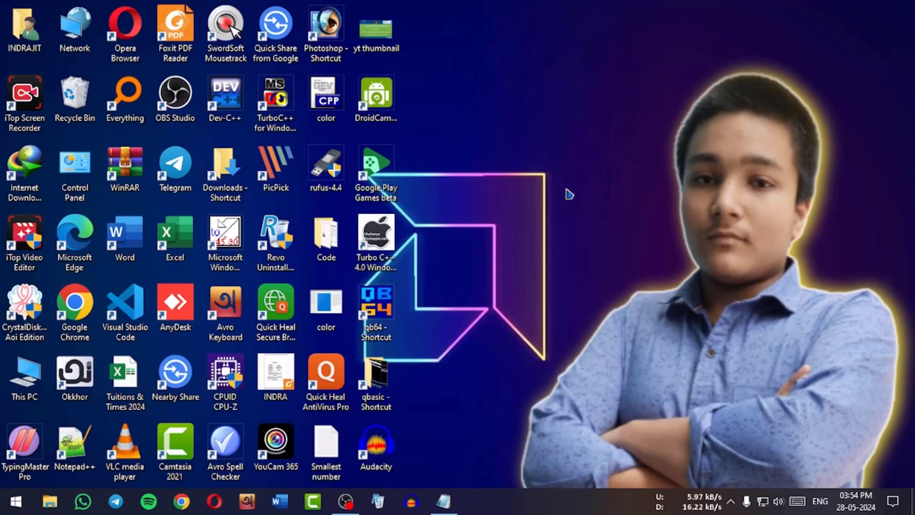
- Start Magnifier and minimize its control window
key(super+plus)
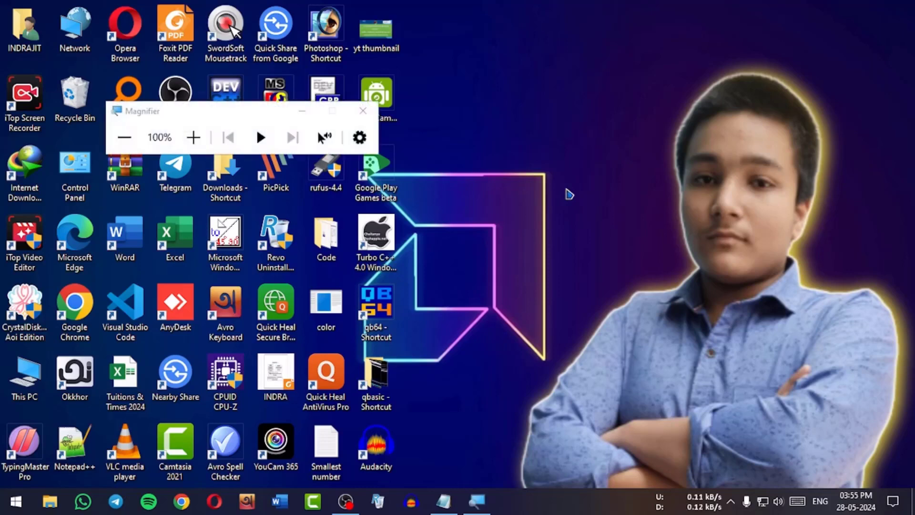
click(302, 111)
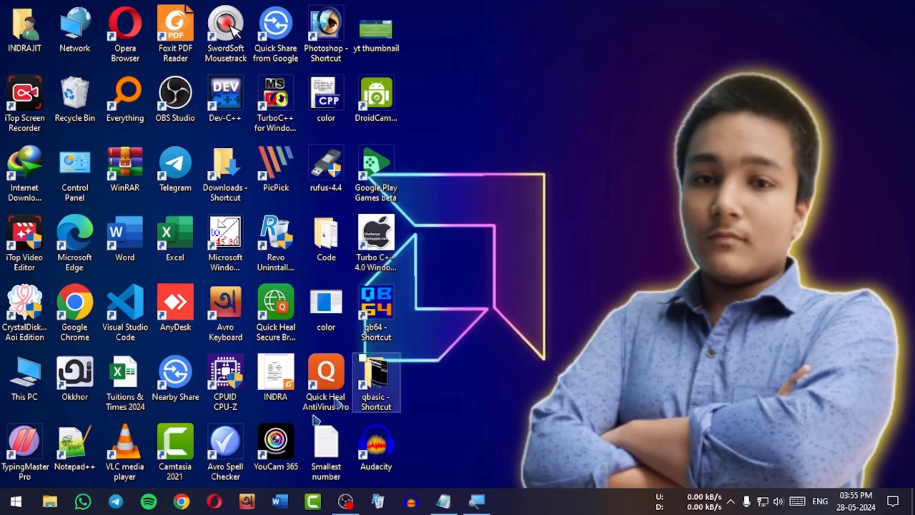
- Launch Registry Editor by running the regedit command and maximize its window
right_click(15, 505)
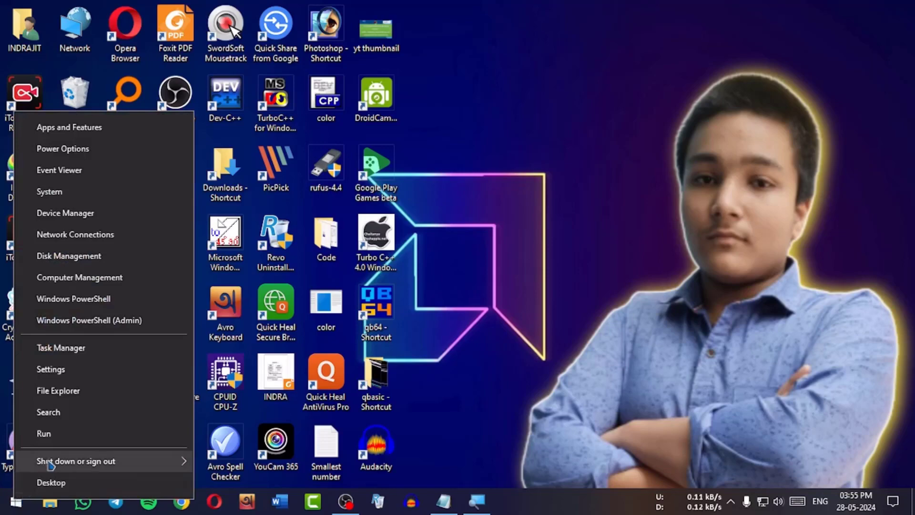
click(60, 436)
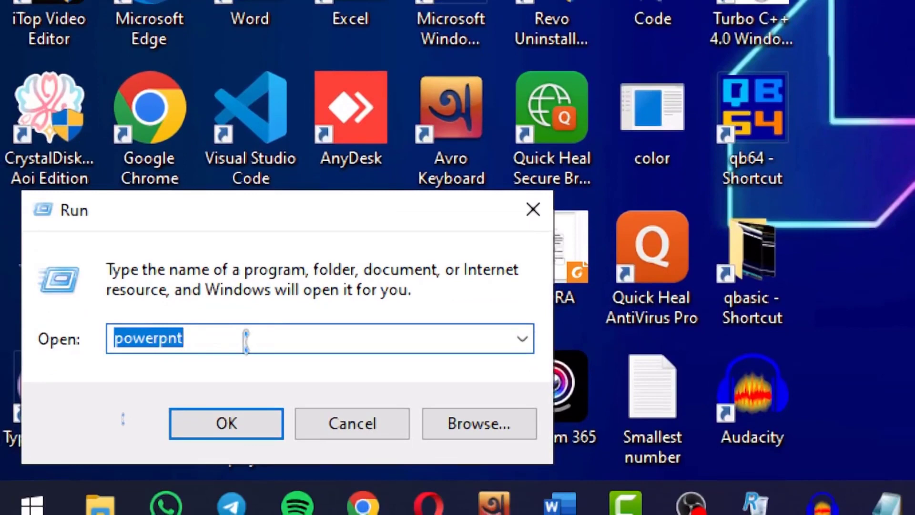
key(BackSpace)
text(re)
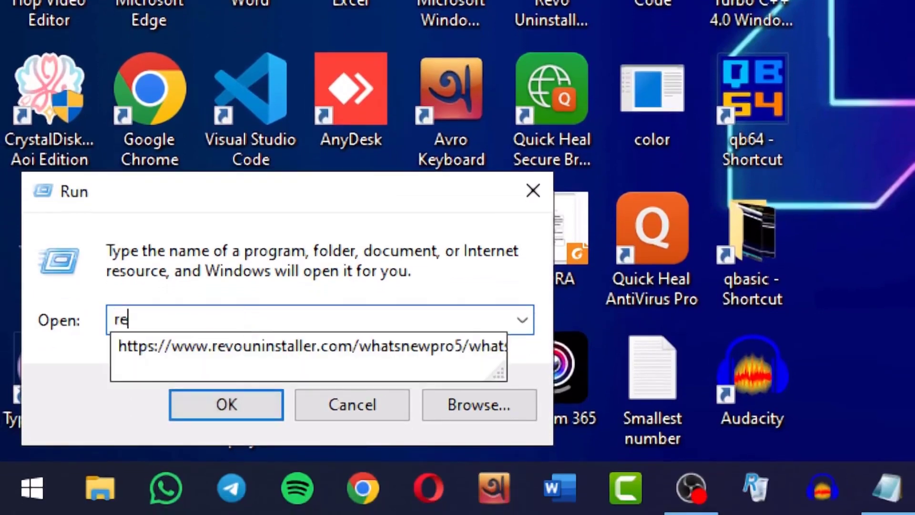
text(gedit)
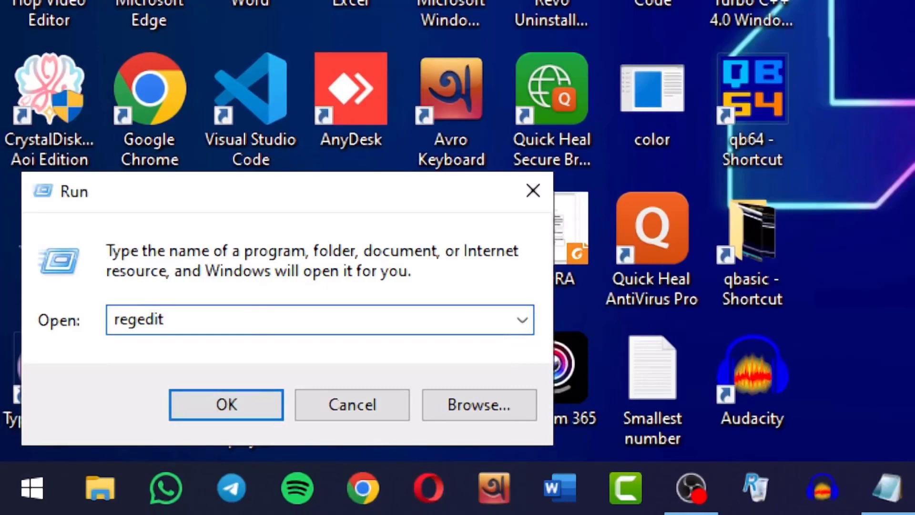
click(255, 409)
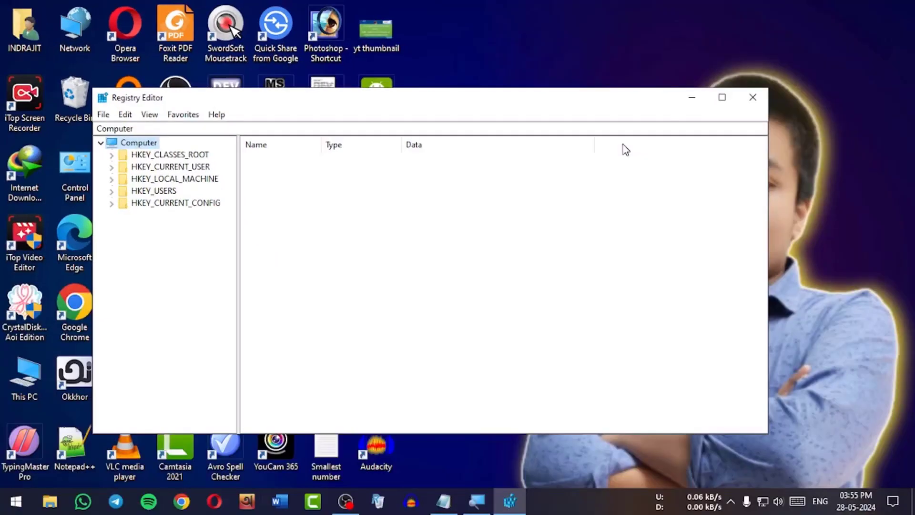
click(725, 99)
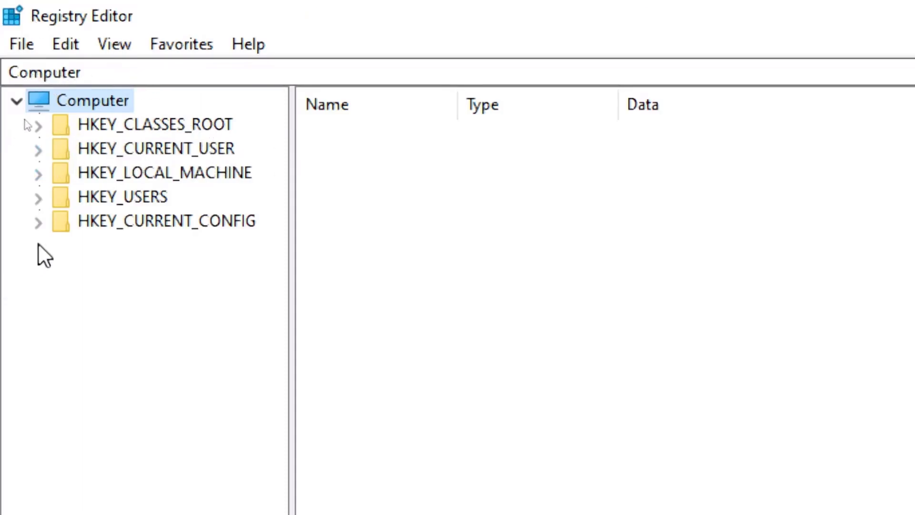
- Expand the registry tree through HKEY_CURRENT_USER and SOFTWARE down to the subkeys of Microsoft
click(38, 150)
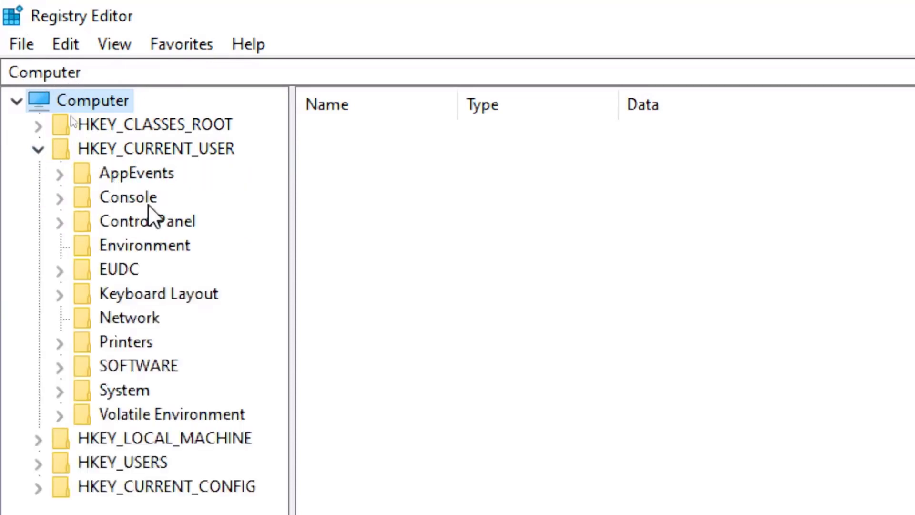
click(64, 368)
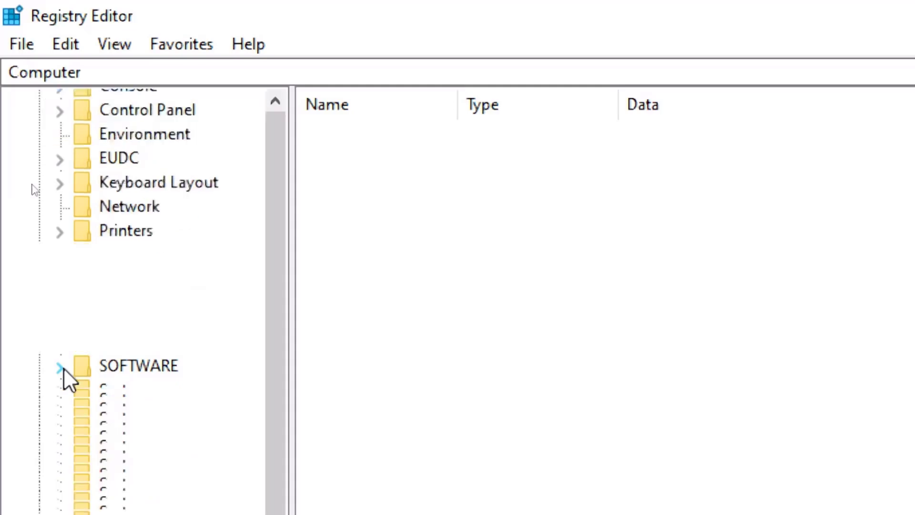
scroll(93, 338, down, 1)
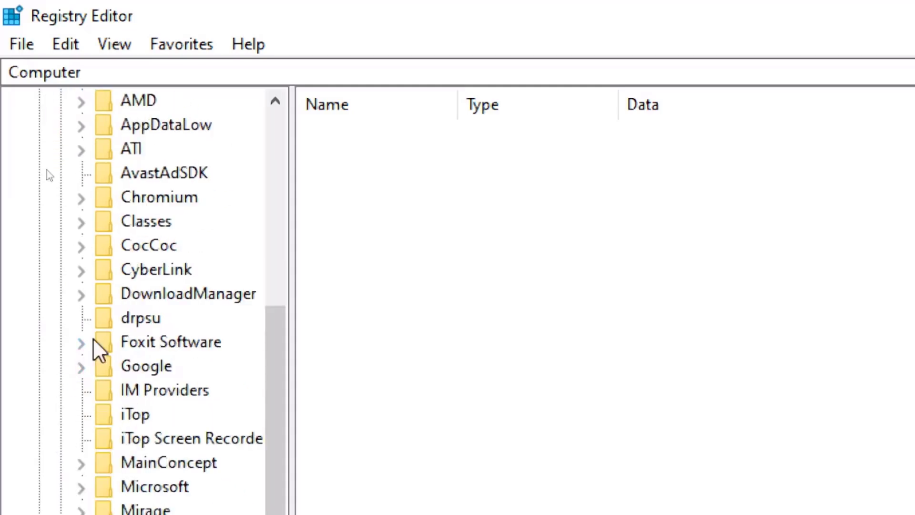
scroll(93, 339, down, 3)
scroll(92, 338, down, 1)
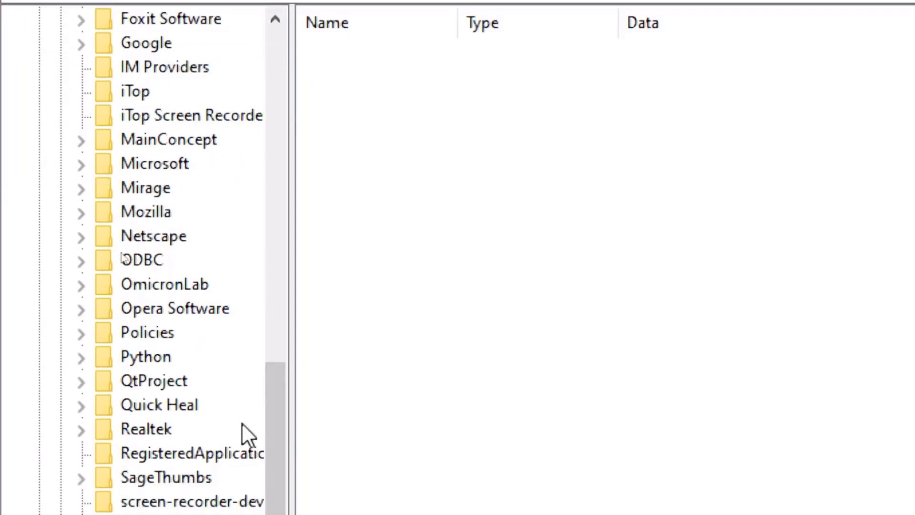
drag(270, 453, 280, 400)
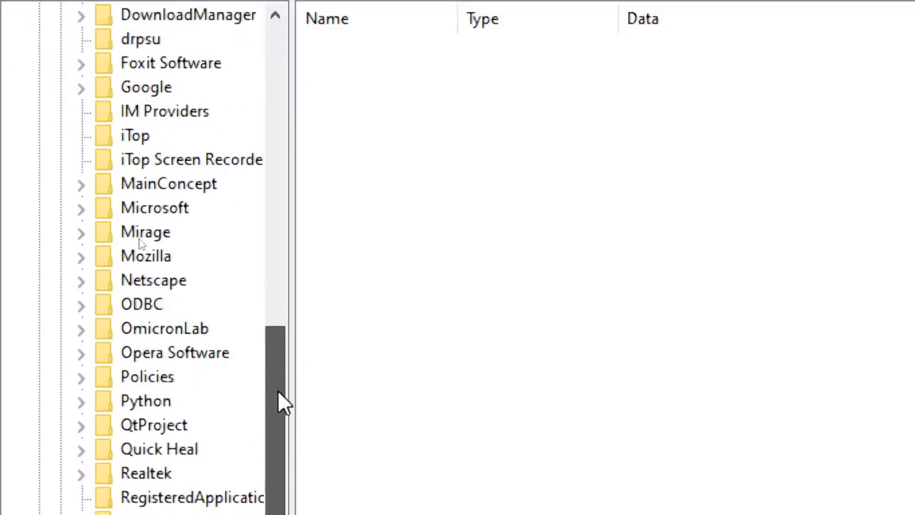
click(83, 211)
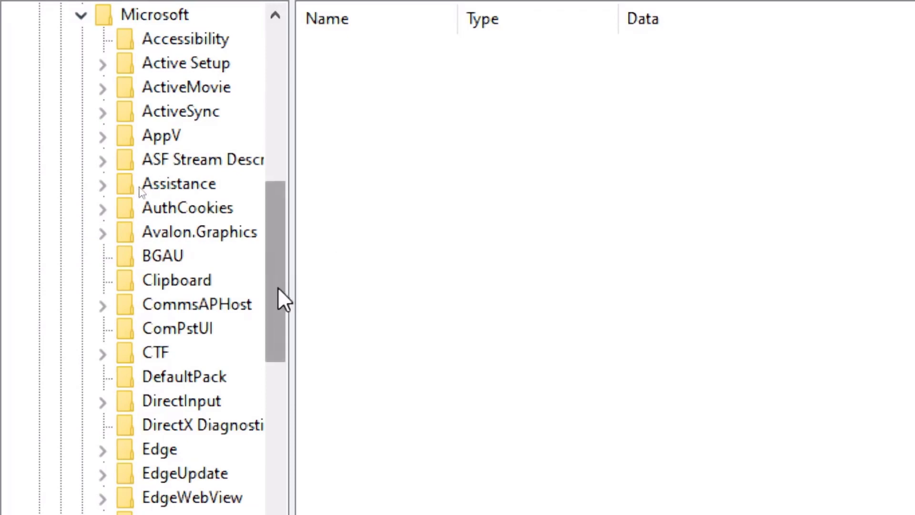
- Expand the Windows key under Microsoft and widen the key tree pane so long key names fit
drag(278, 287, 266, 477)
scroll(185, 315, down, 6)
scroll(184, 315, down, 3)
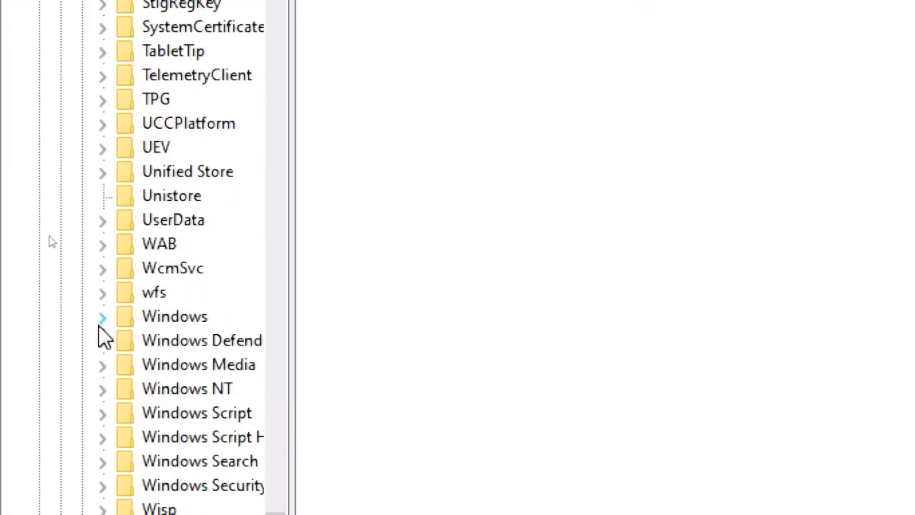
click(104, 318)
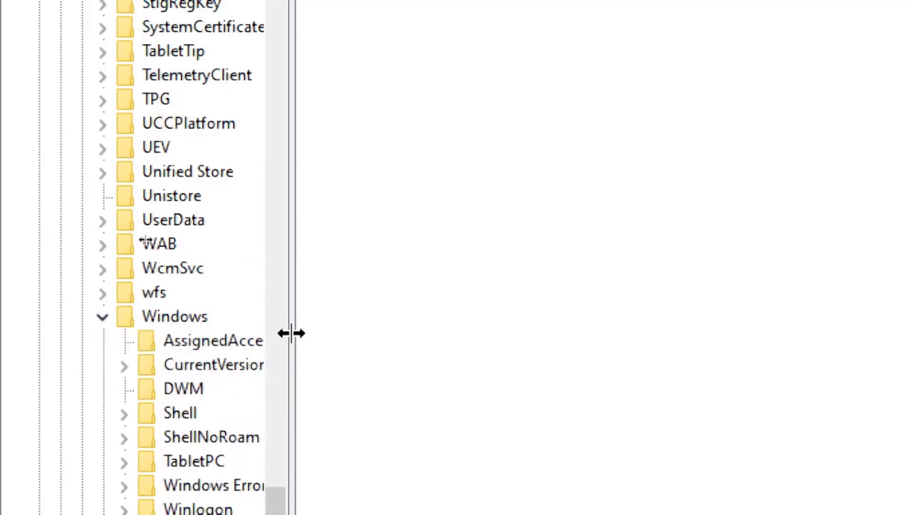
drag(292, 333, 903, 400)
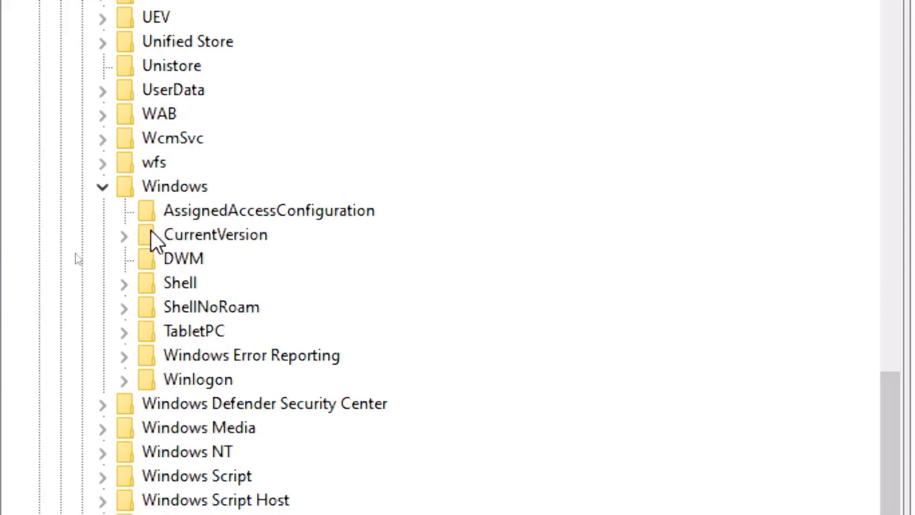
- Expand CurrentVersion and its Explorer key under Windows, and select the Advanced key
click(123, 234)
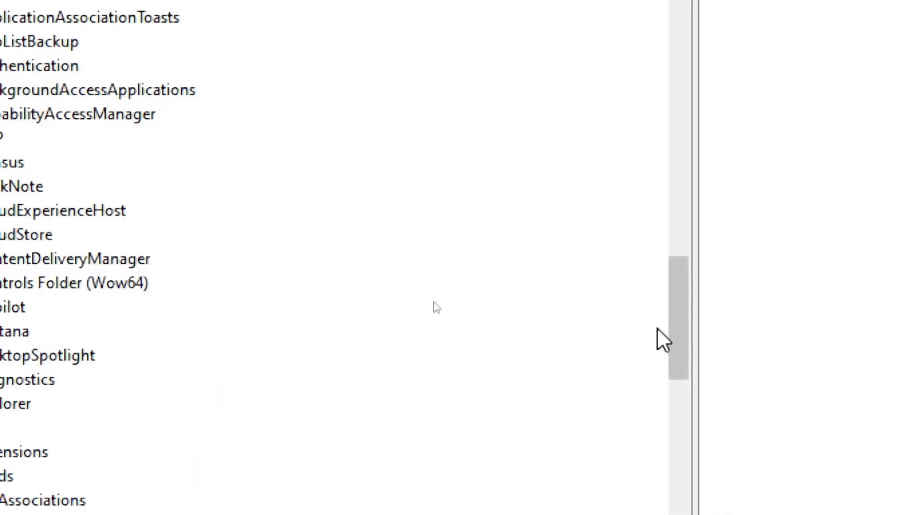
drag(675, 308, 676, 320)
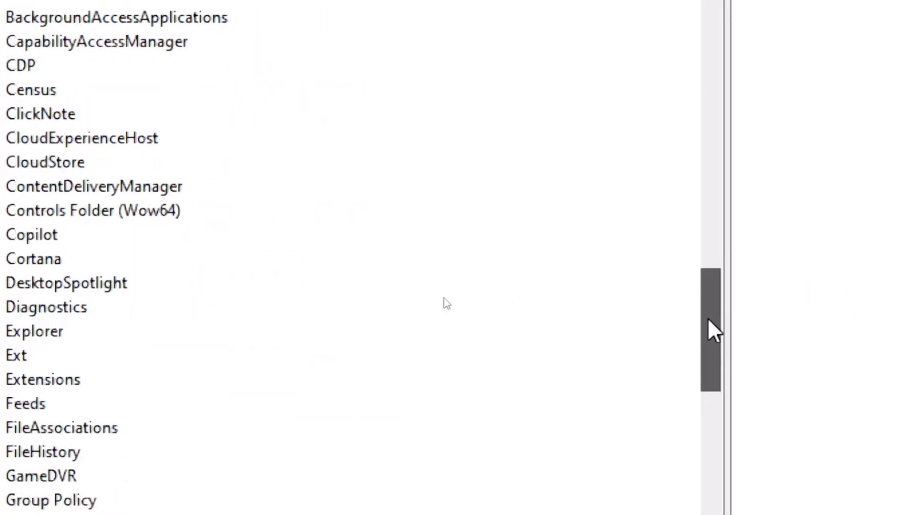
scroll(711, 329, down, 1)
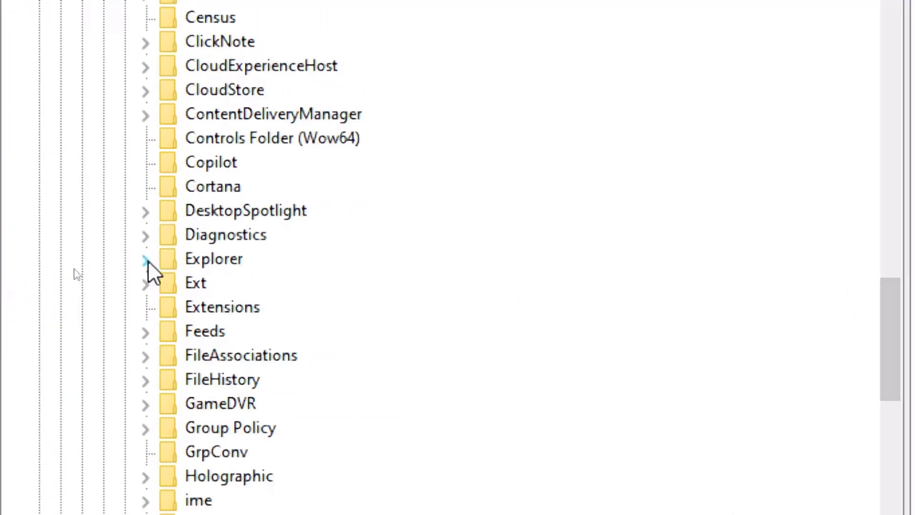
click(146, 260)
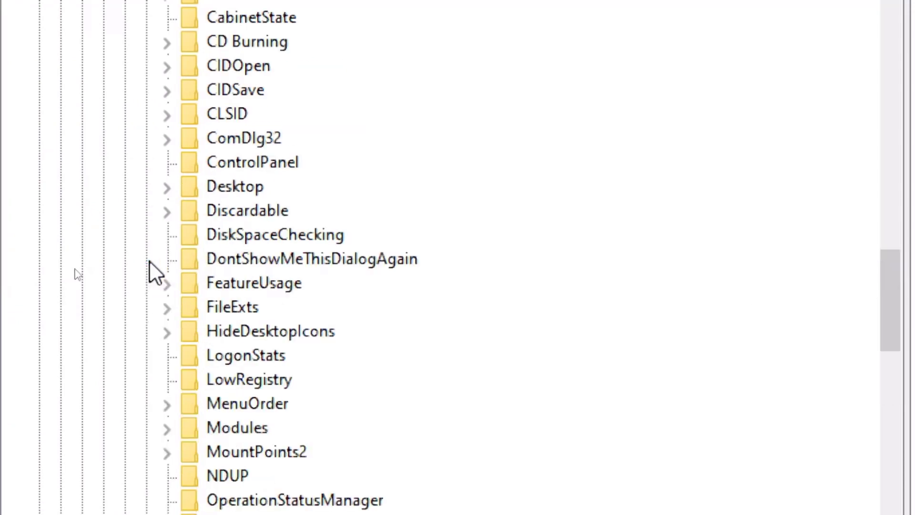
scroll(307, 143, up, 3)
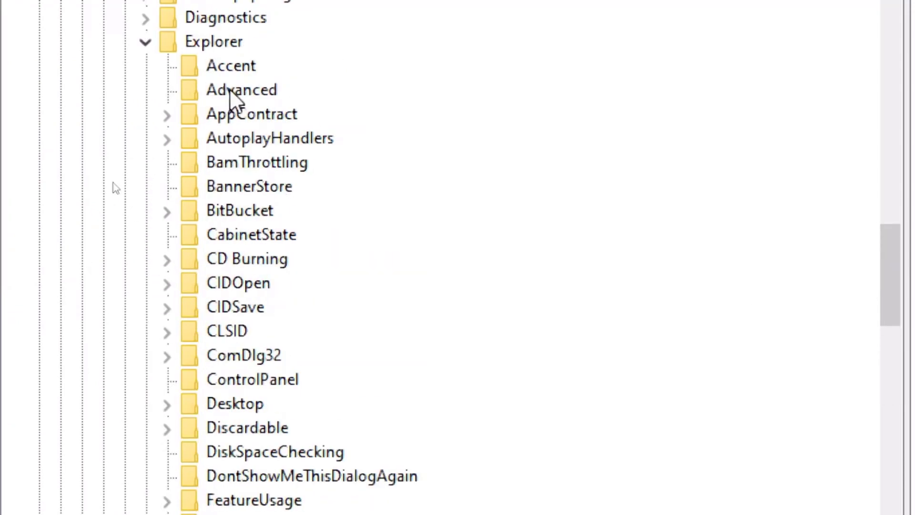
click(225, 89)
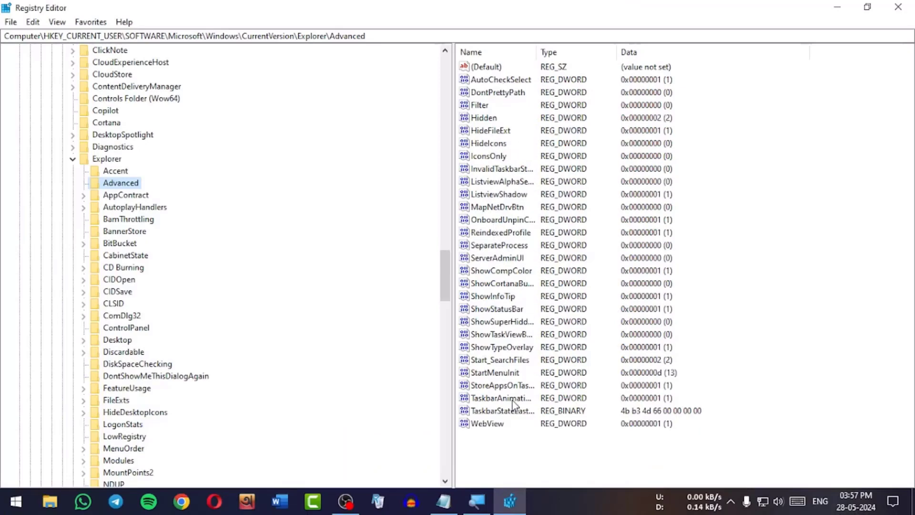
- Review the expanded key path in the registry tree from HKEY_CURRENT_USER down to Explorer\Advanced
scroll(327, 266, up, 15)
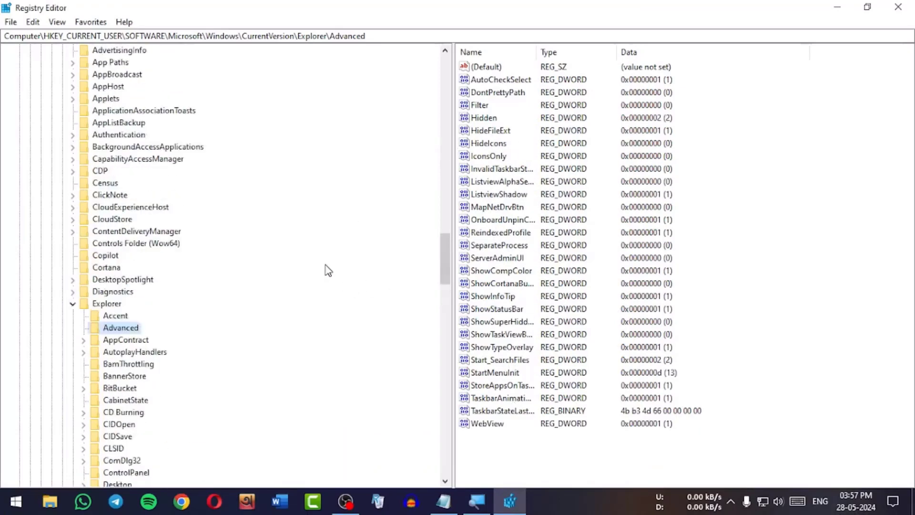
scroll(327, 266, up, 20)
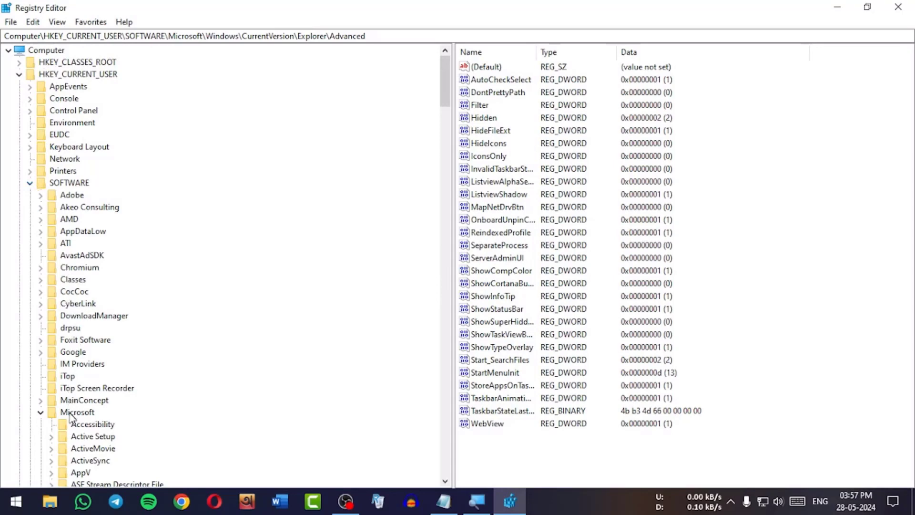
scroll(148, 340, down, 6)
scroll(132, 310, down, 13)
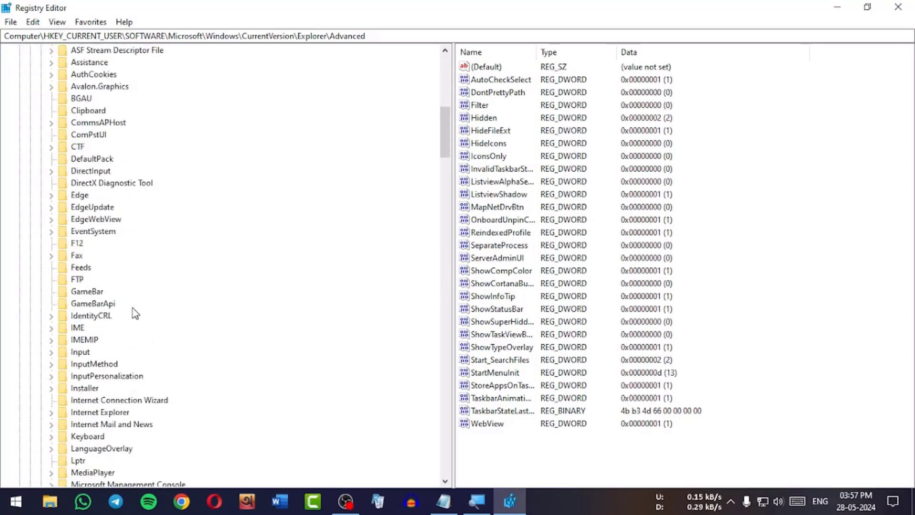
scroll(136, 313, down, 16)
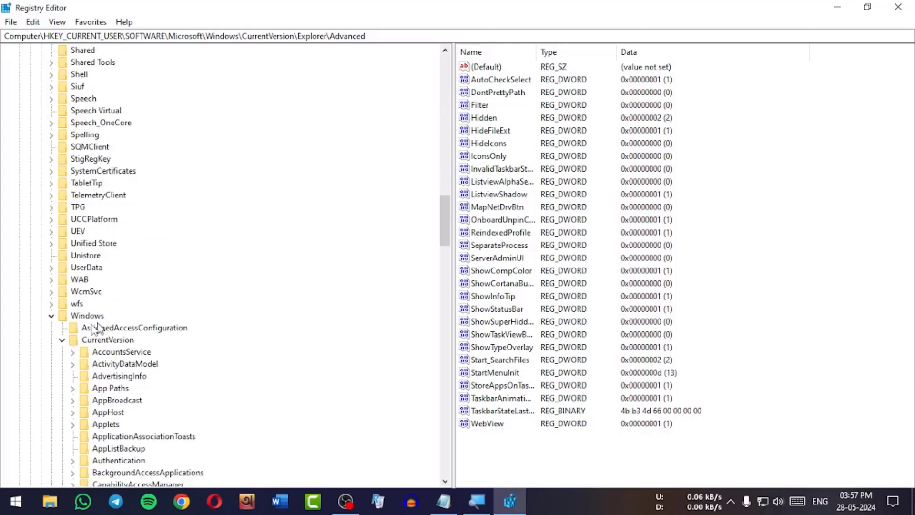
scroll(108, 317, down, 1)
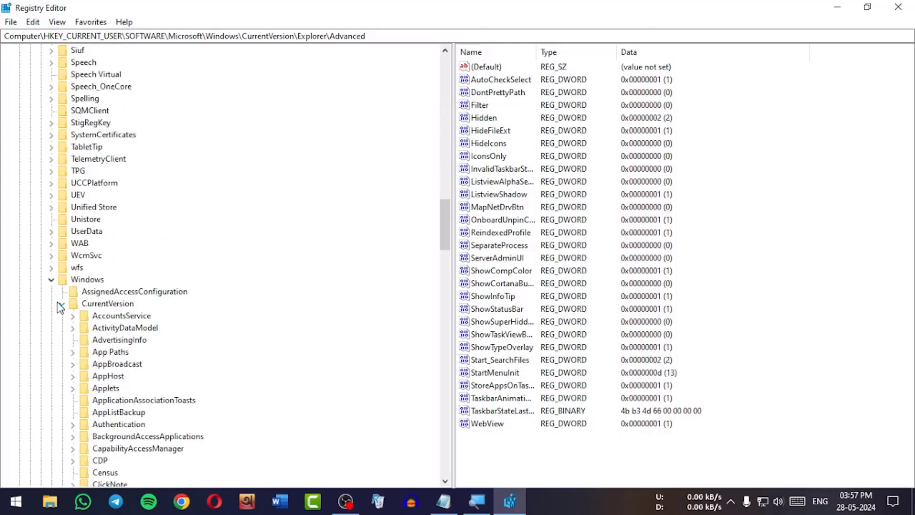
scroll(118, 311, down, 7)
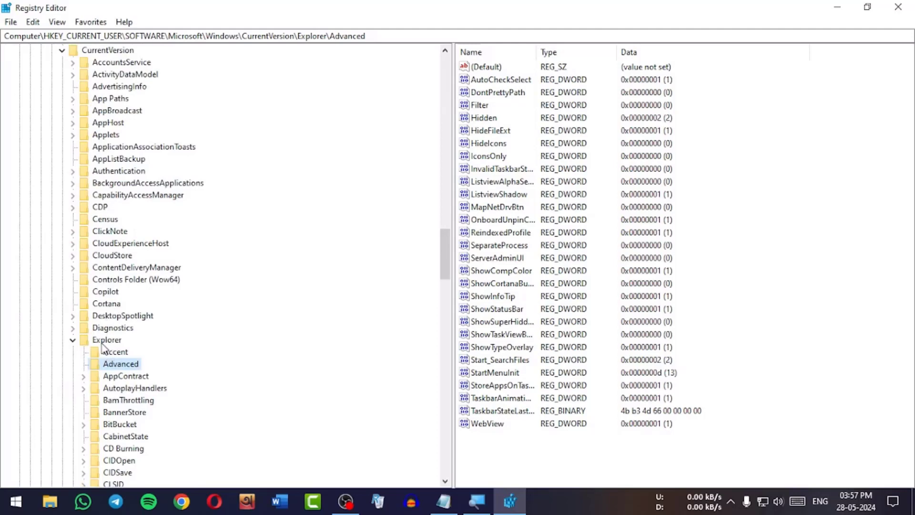
- Create a new DWORD (32-bit) value in the Advanced key under Explorer
scroll(106, 351, down, 2)
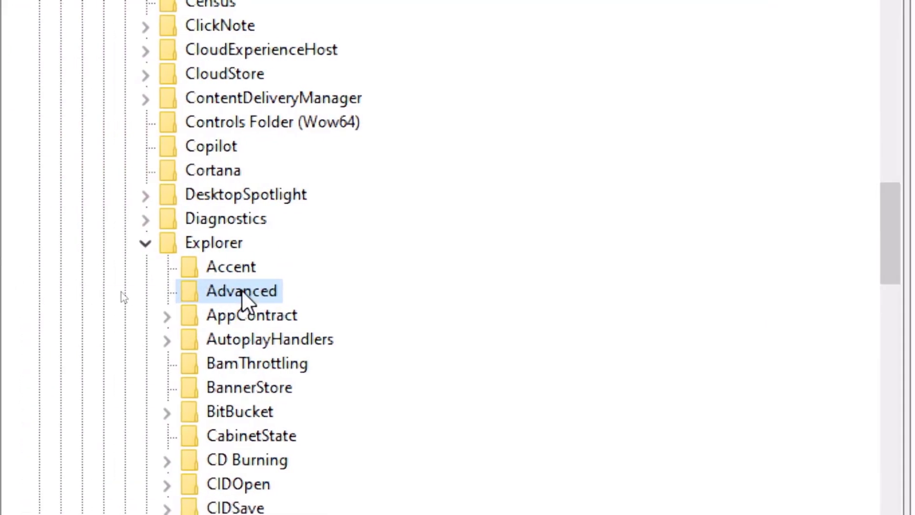
right_click(242, 296)
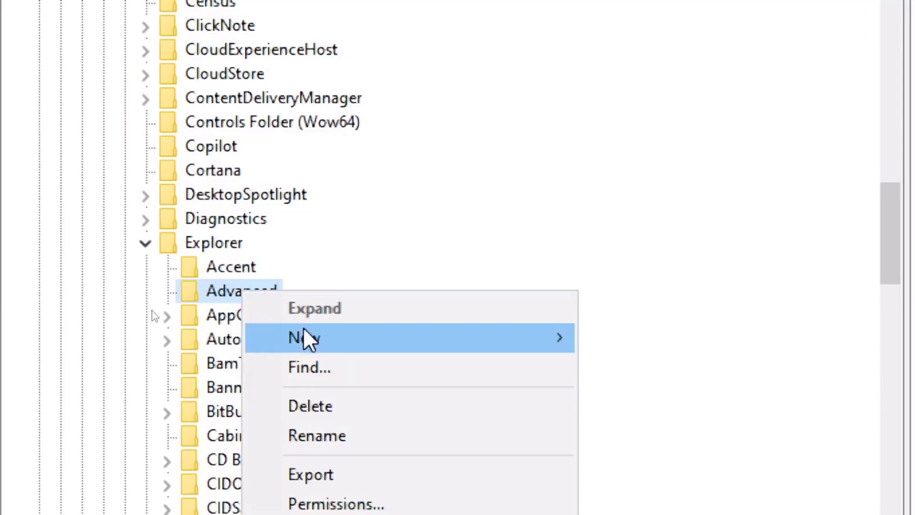
mouse_move(308, 336)
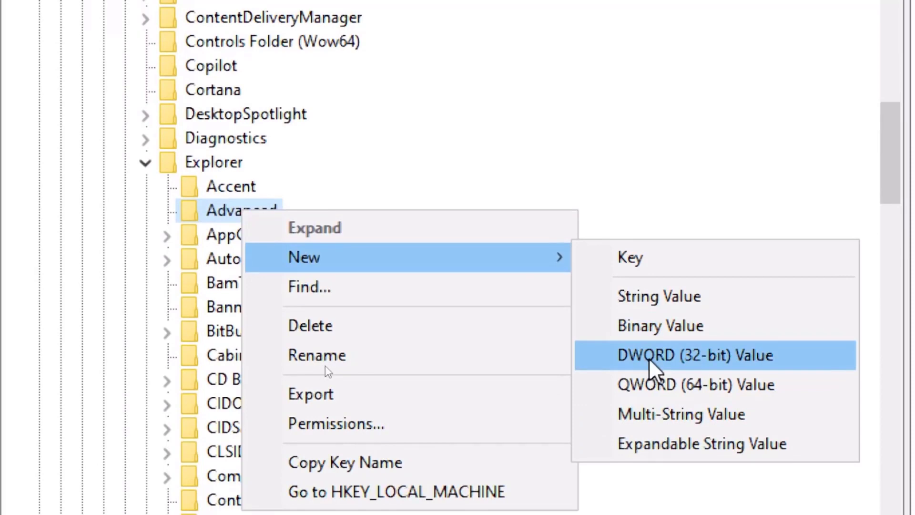
click(756, 361)
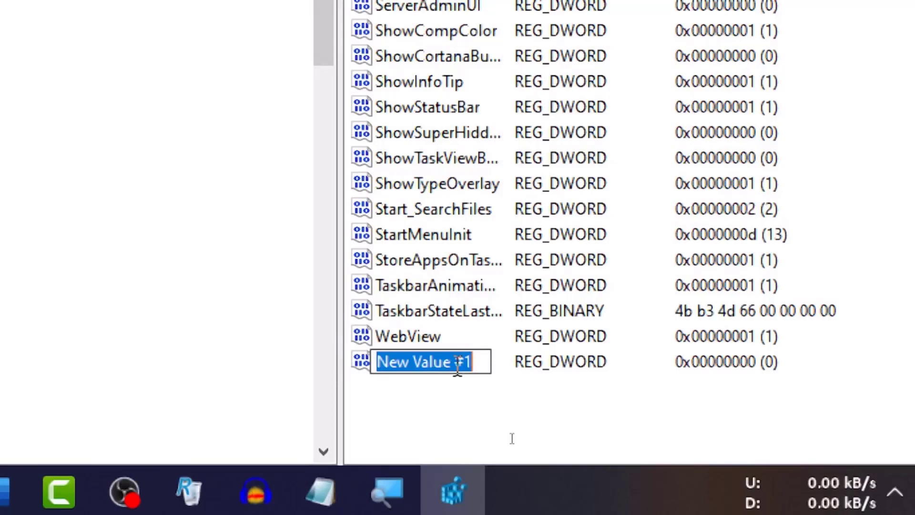
- Name the new DWORD value ShowSecondsInSystemClock
key(BackSpace)
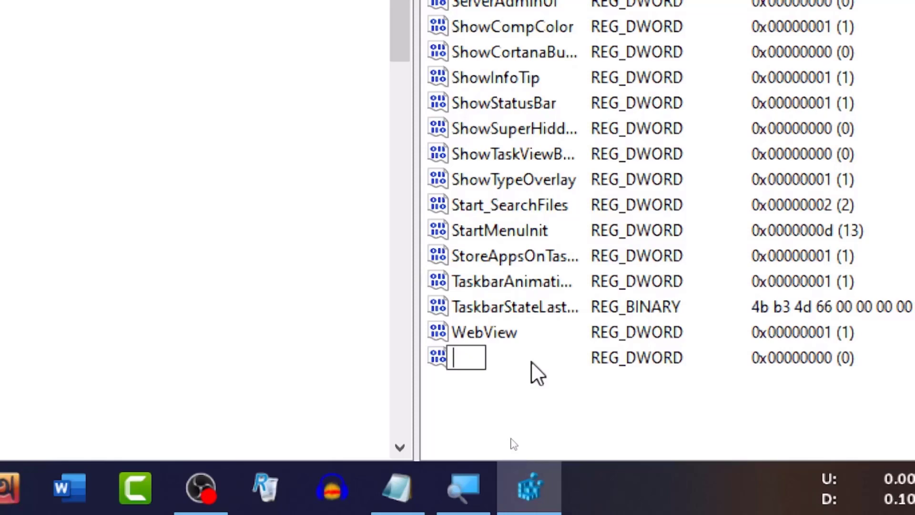
text(Show)
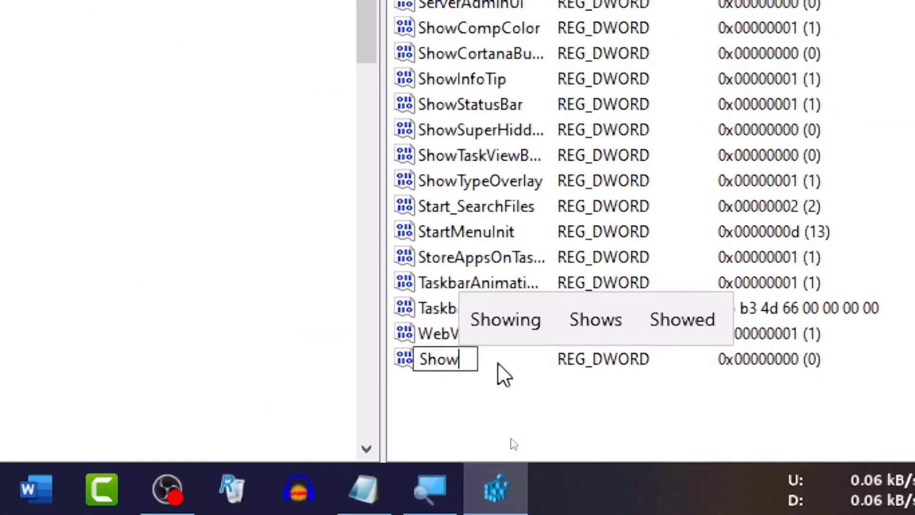
text(Se)
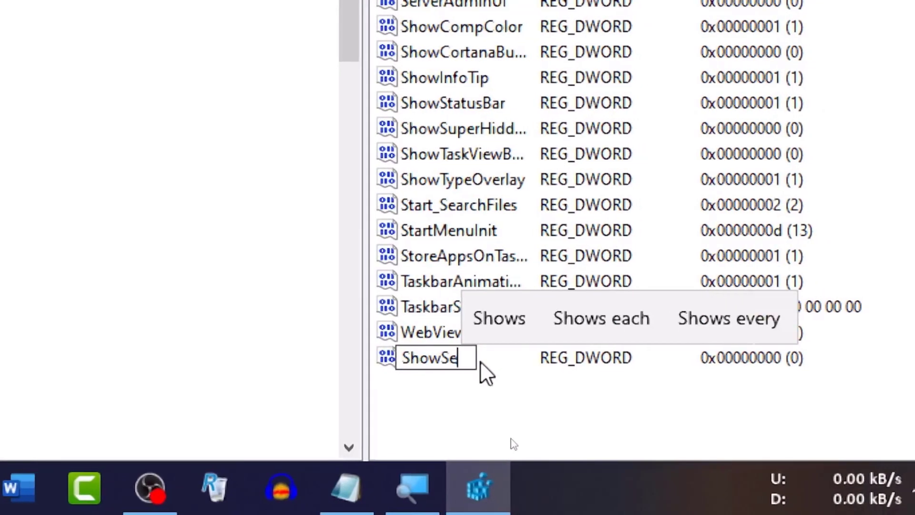
text(con)
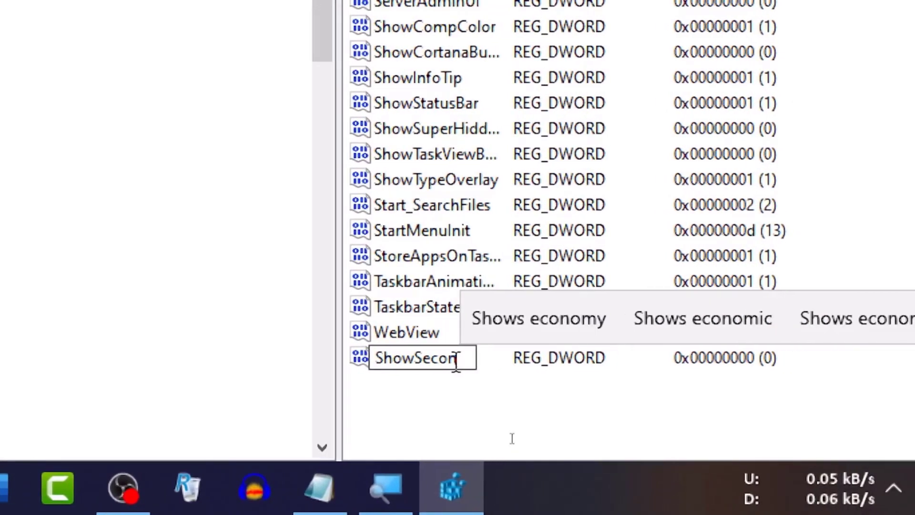
text(ds)
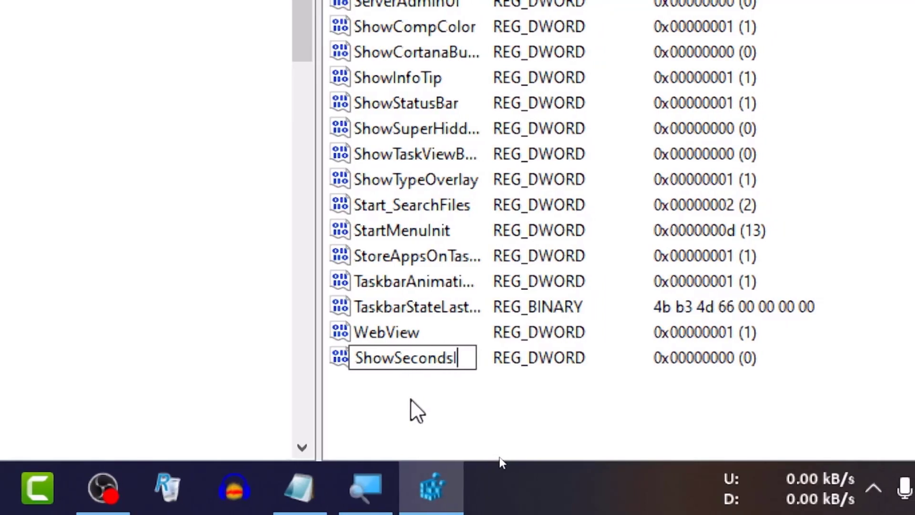
text(InS)
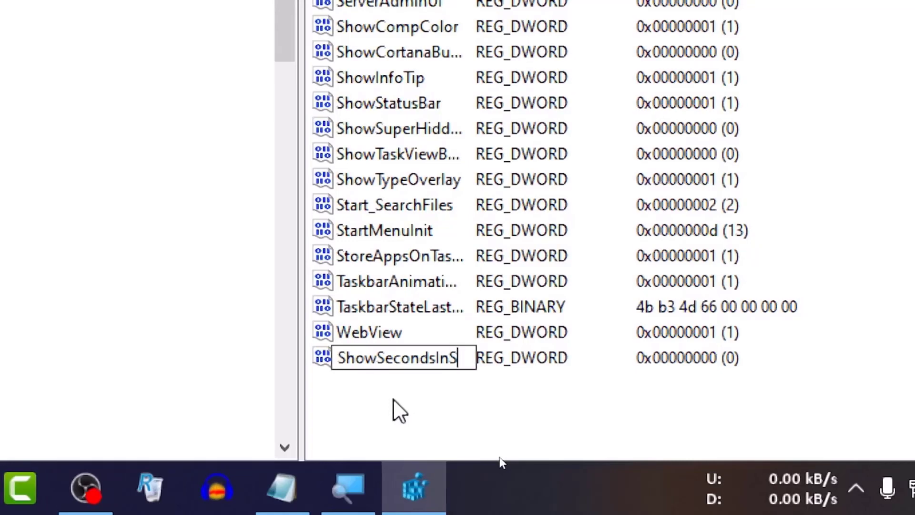
text(yste)
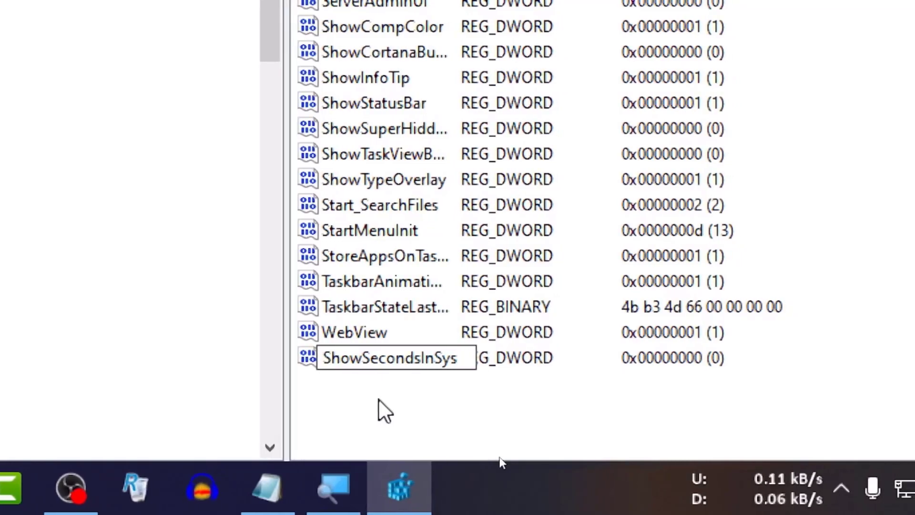
text(mCloc)
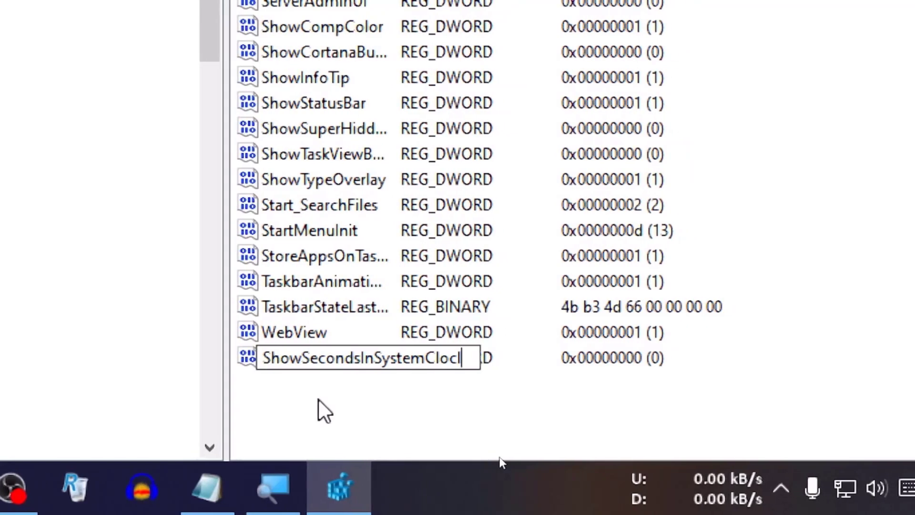
text(k)
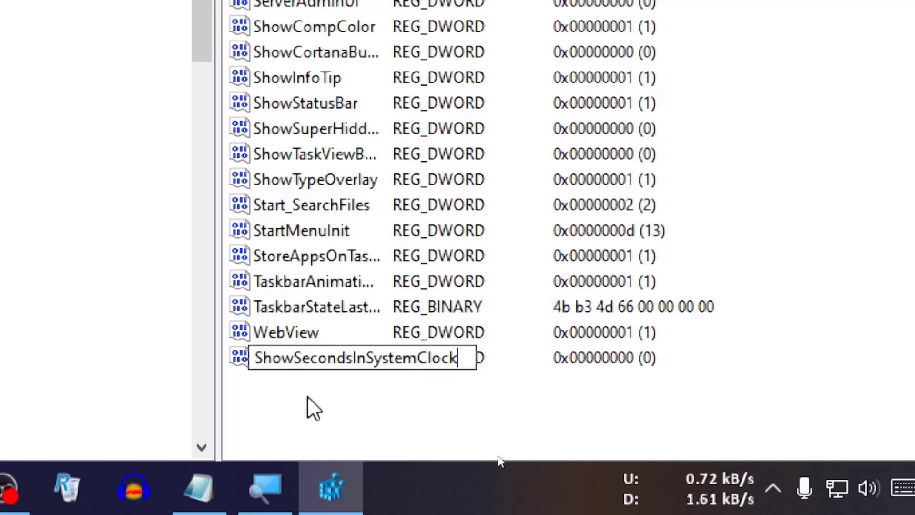
key(Return)
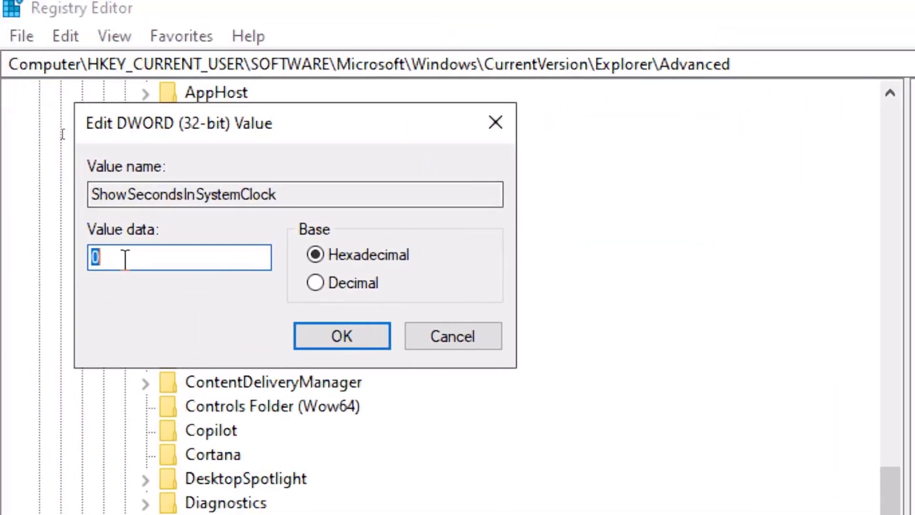
- Set the value data of ShowSecondsInSystemClock to 1 with the hexadecimal base and save it
text(1)
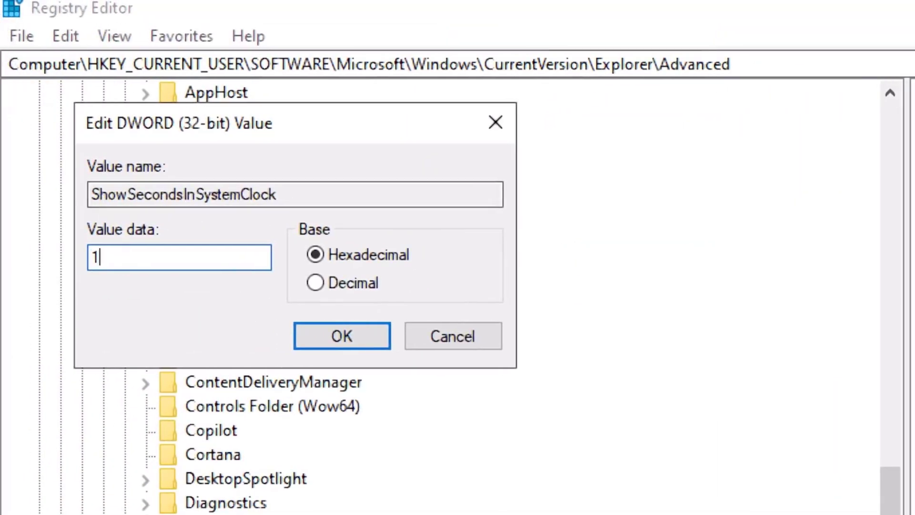
click(368, 336)
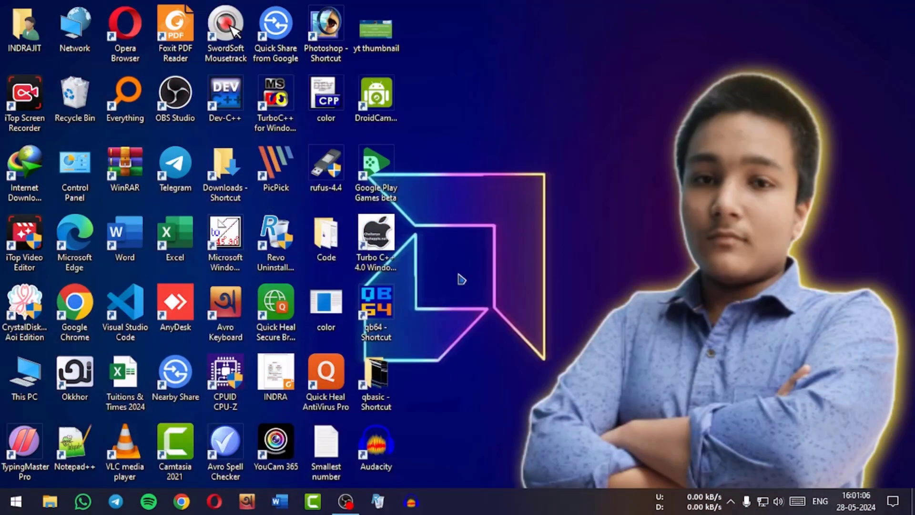
- Magnify the desktop around the taskbar clock and check its time display for seconds
key(super+plus)
key(super+plus)
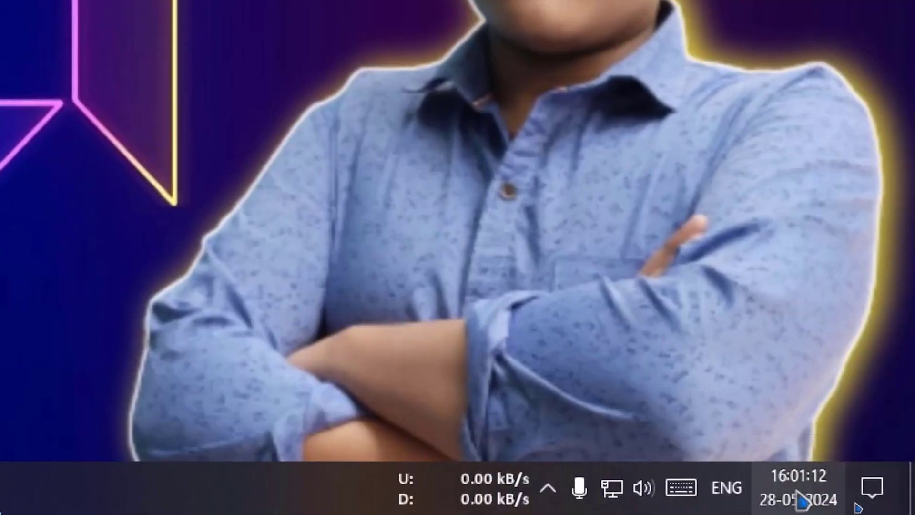
mouse_move(787, 490)
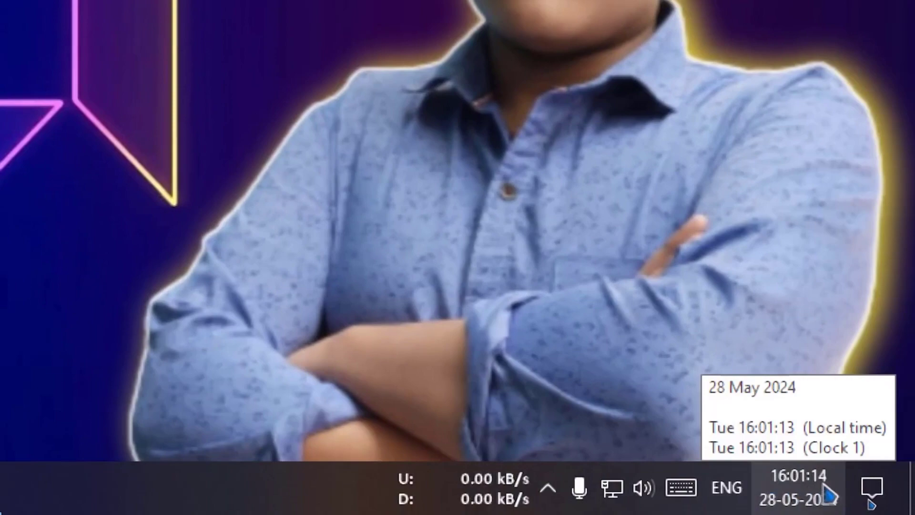